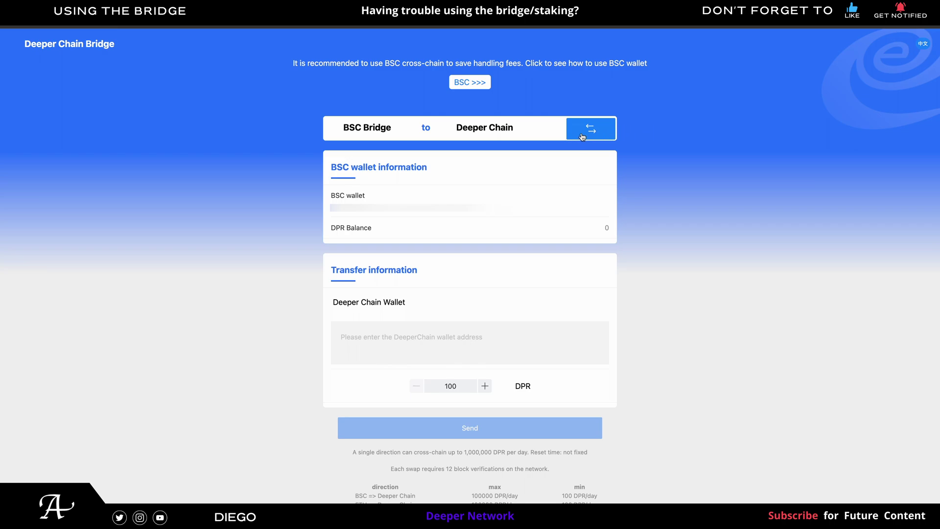
Reverse the bridge direction to Deeper Chain to BSC and bring up the MetaMask wallet.
click(583, 136)
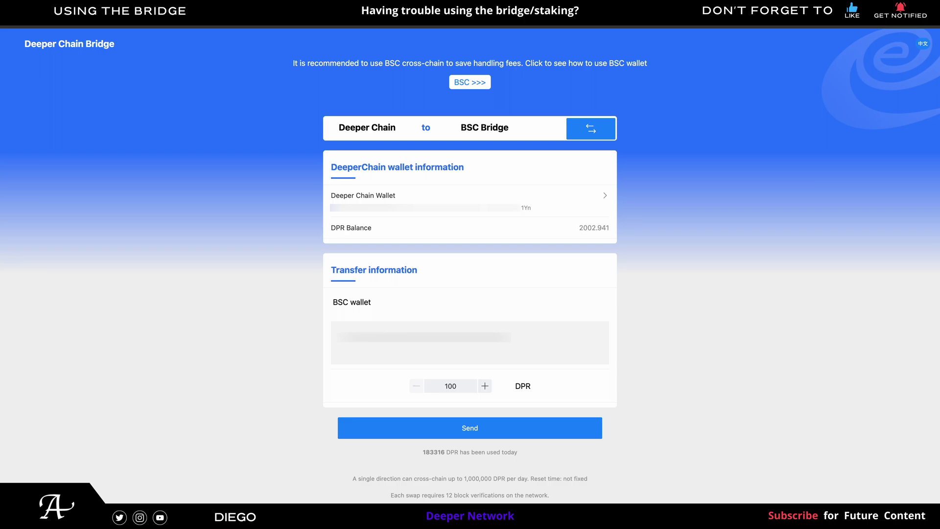
click(625, 2)
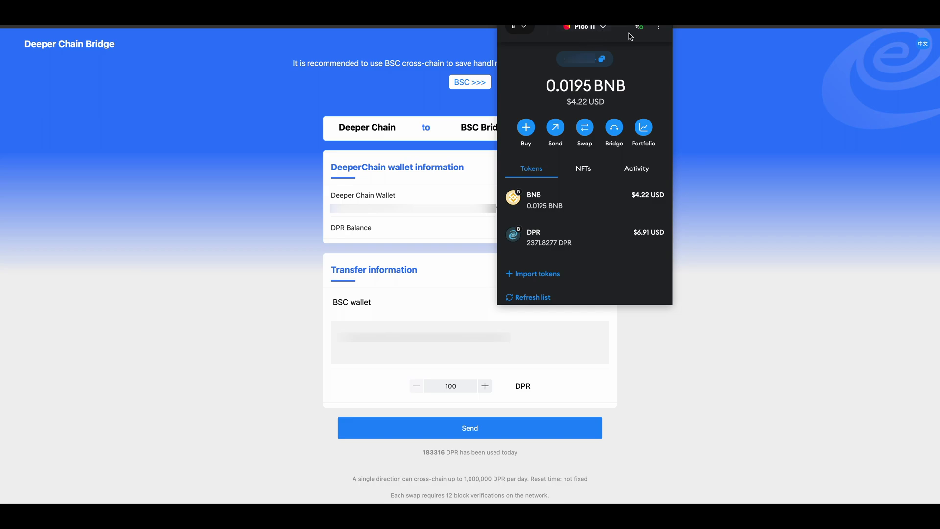
Connect MetaMask's Pico 11 account to the bridge site, then close the wallet and polkadot notice.
mouse_move(639, 33)
click(639, 33)
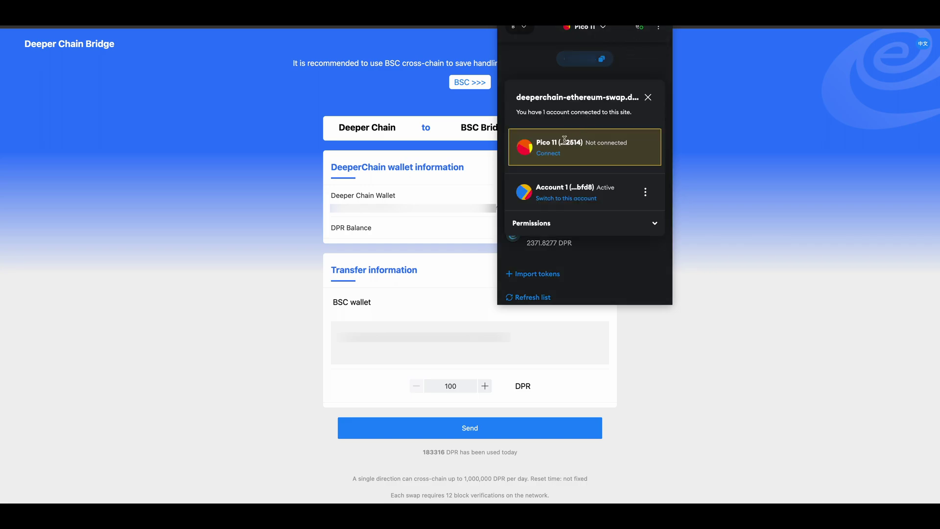
click(547, 154)
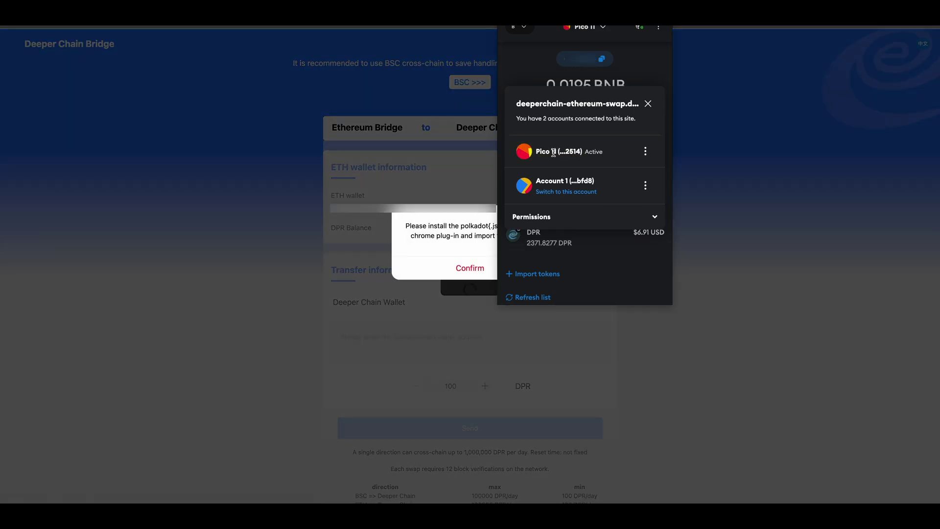
click(647, 104)
click(440, 269)
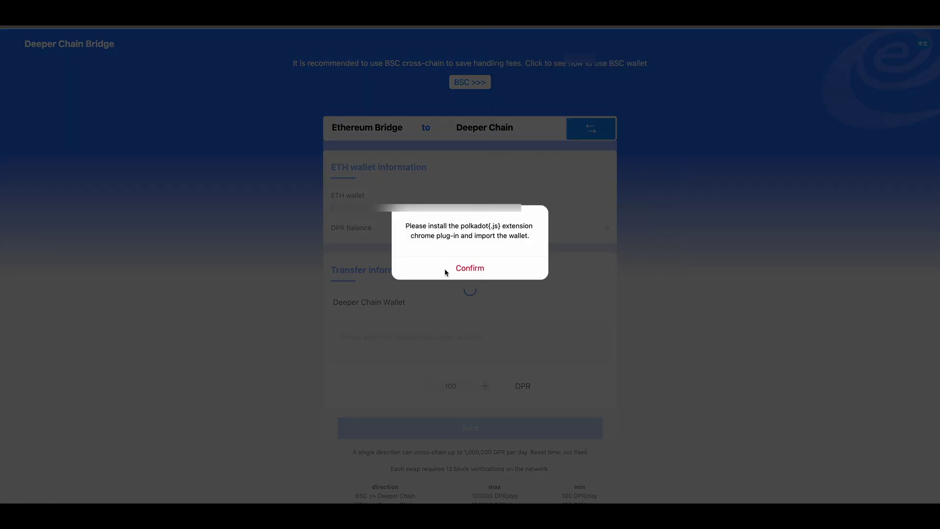
click(462, 268)
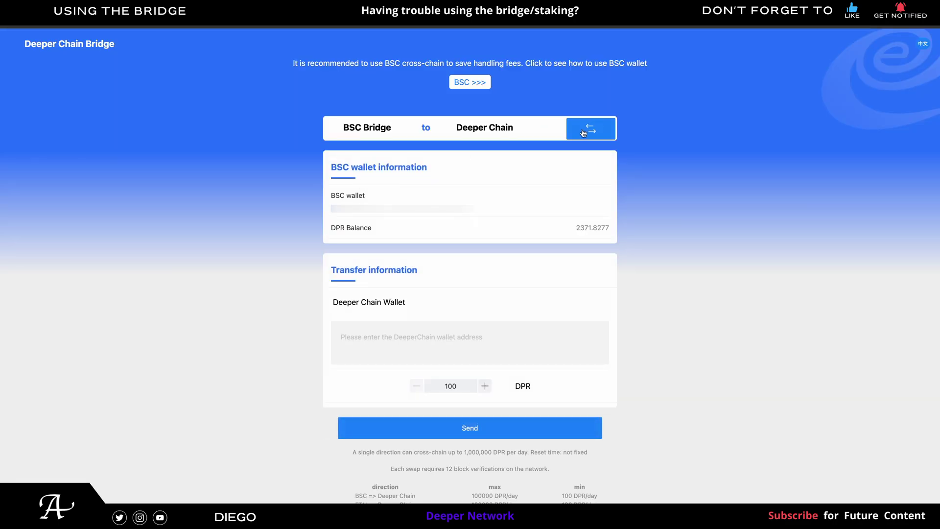
Switch the bridge back to Deeper Chain to BSC and check the MetaMask connection.
click(583, 133)
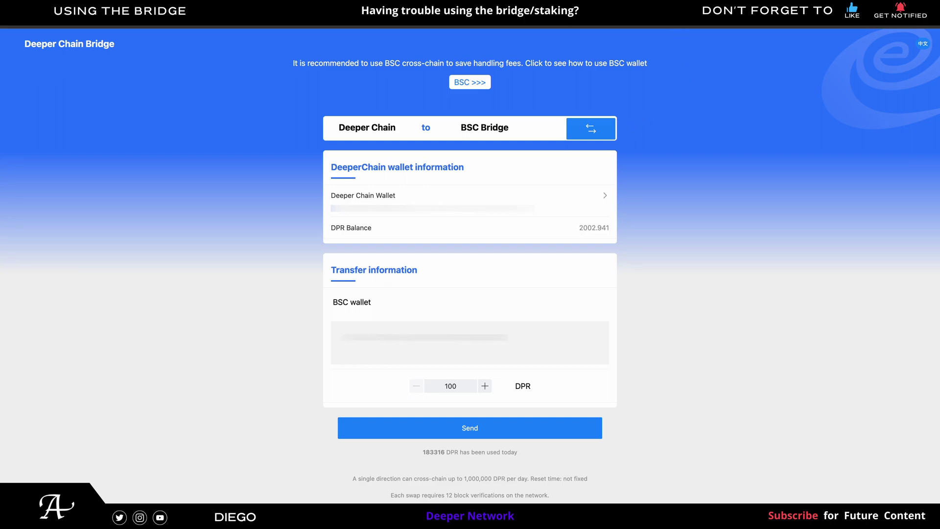
click(640, 21)
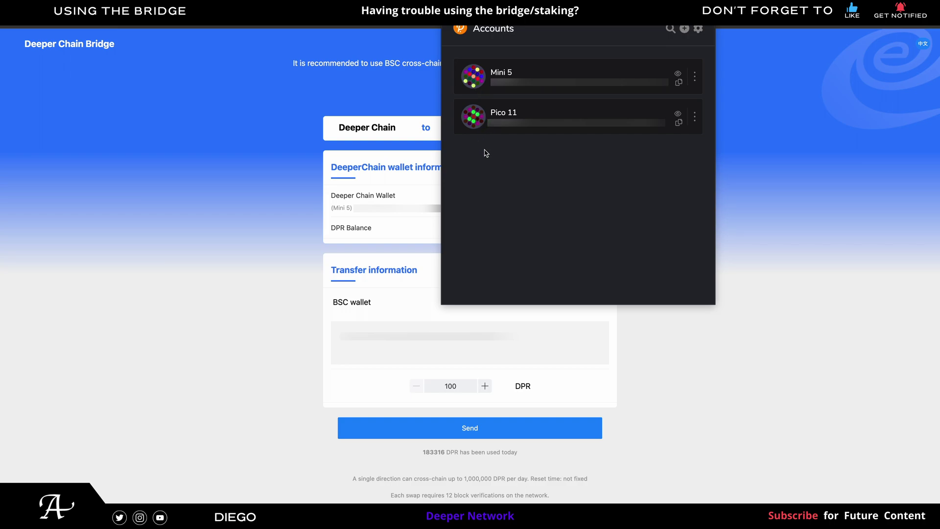
Dismiss the Polkadot{.js} accounts list to reveal the Mini 5 wallet's 2002.941 DPR balance.
click(302, 173)
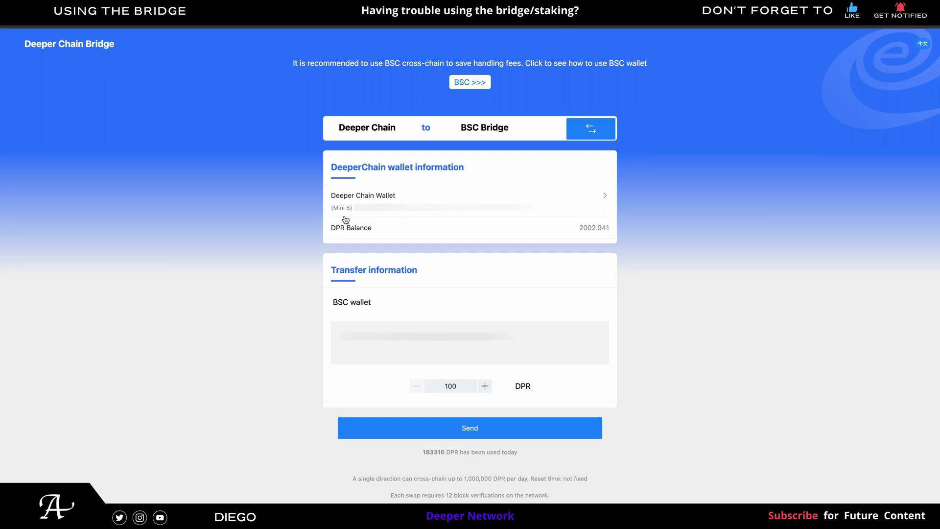
Select Pico 11 as the Deeper Chain wallet, showing 12164.6849 DPR.
click(587, 199)
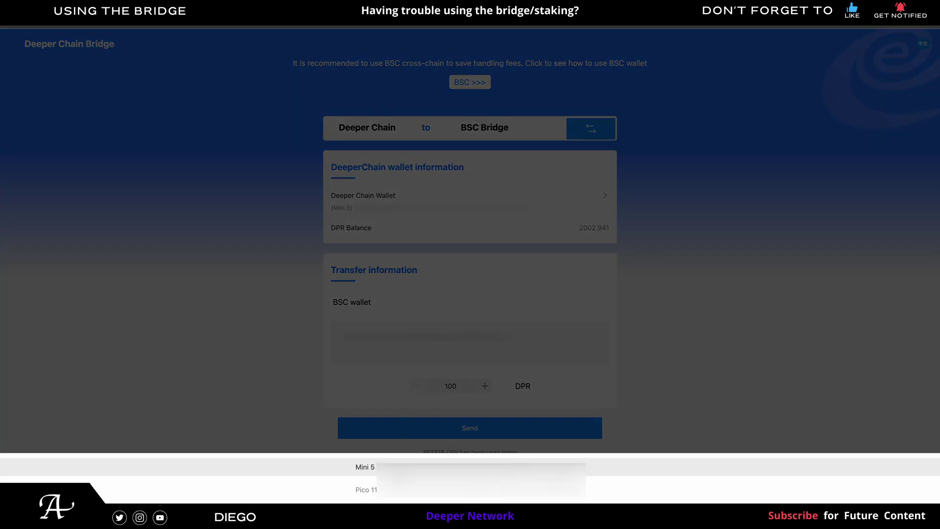
click(344, 495)
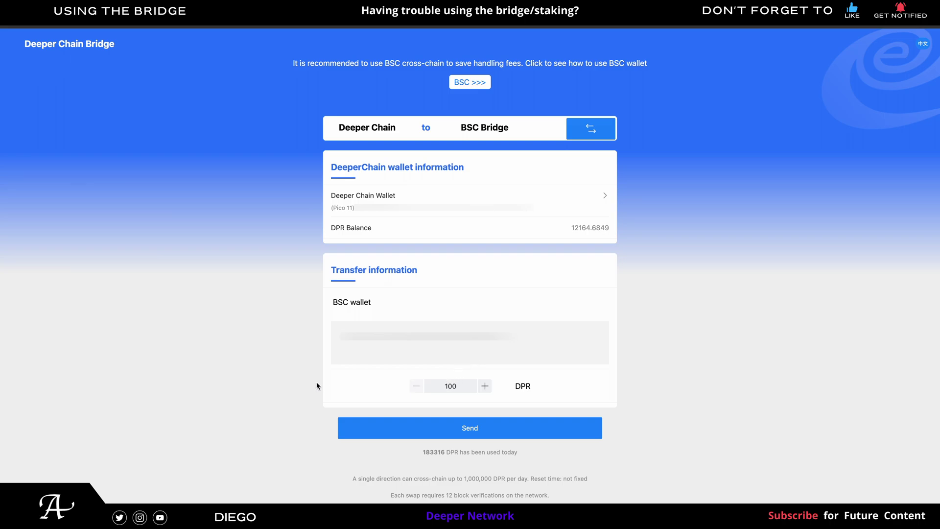
Scroll down to the limits table showing the 5000 DPR/day Deeper Chain to BSC cap.
scroll(423, 385, down, 2)
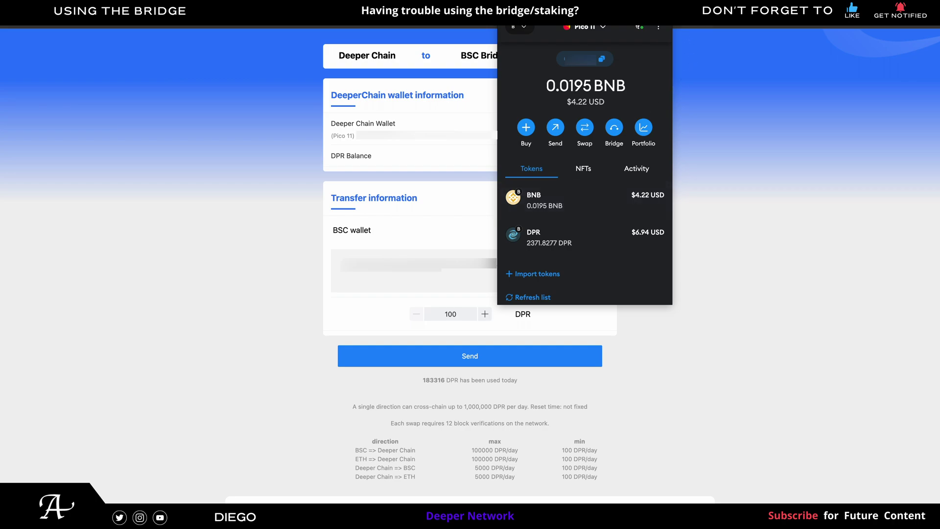
Open and then close the Polkadot{.js} accounts list, returning to the Pico 11 bridge page.
click(608, 22)
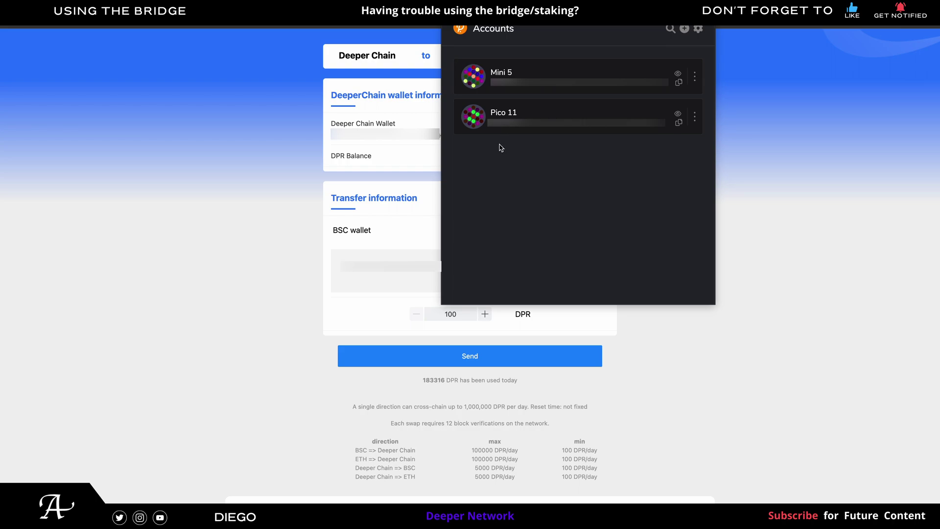
click(282, 230)
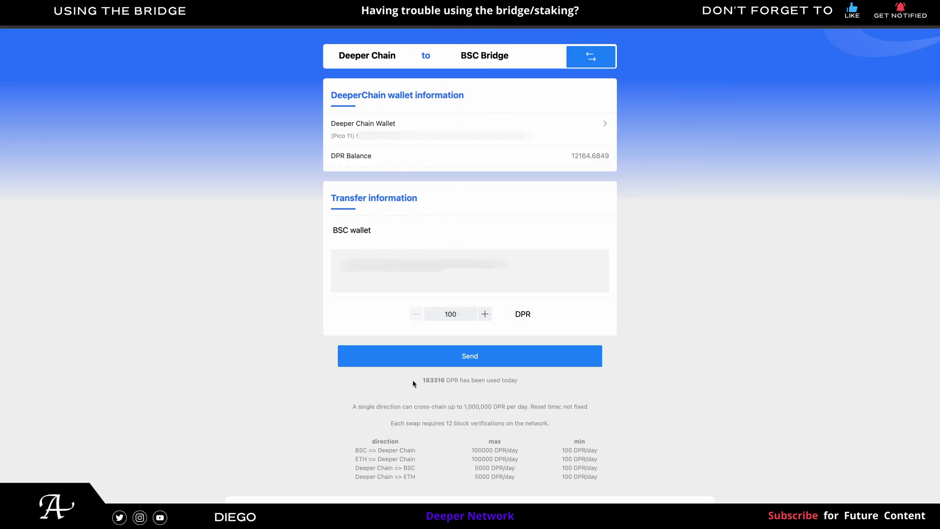
Change the transfer amount from 100 to 5000 DPR and send it to BSC.
click(447, 314)
key(BackSpace)
text(50)
click(433, 360)
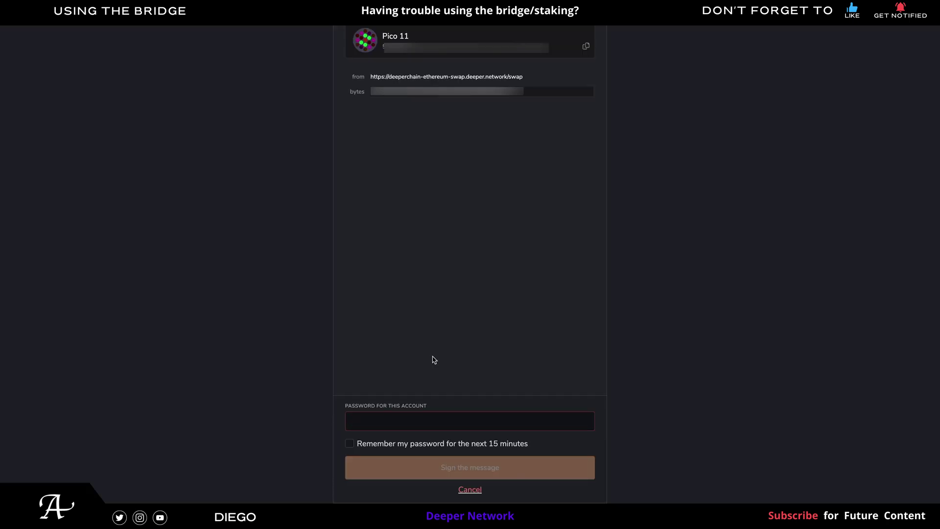
Sign the 5000 DPR withdrawal message with the Pico 11 account password.
text(•••••••••)
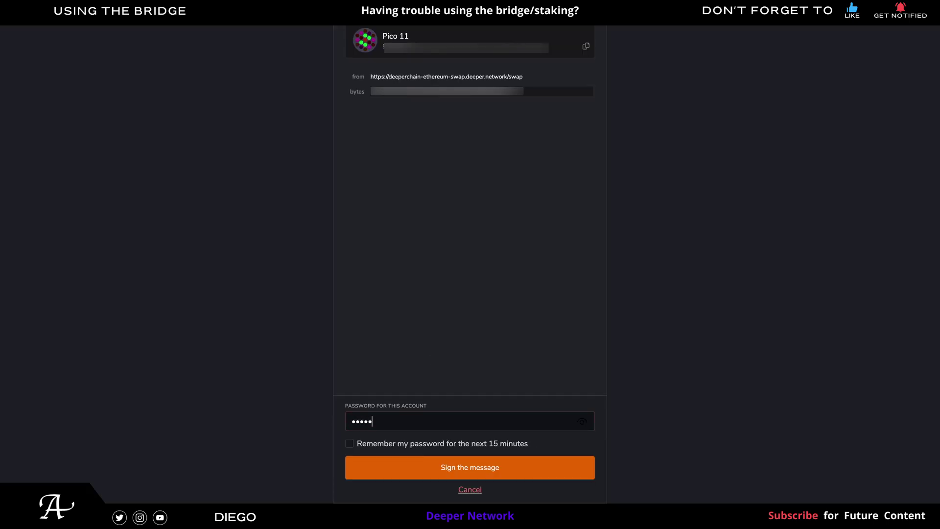
text(••••)
click(389, 478)
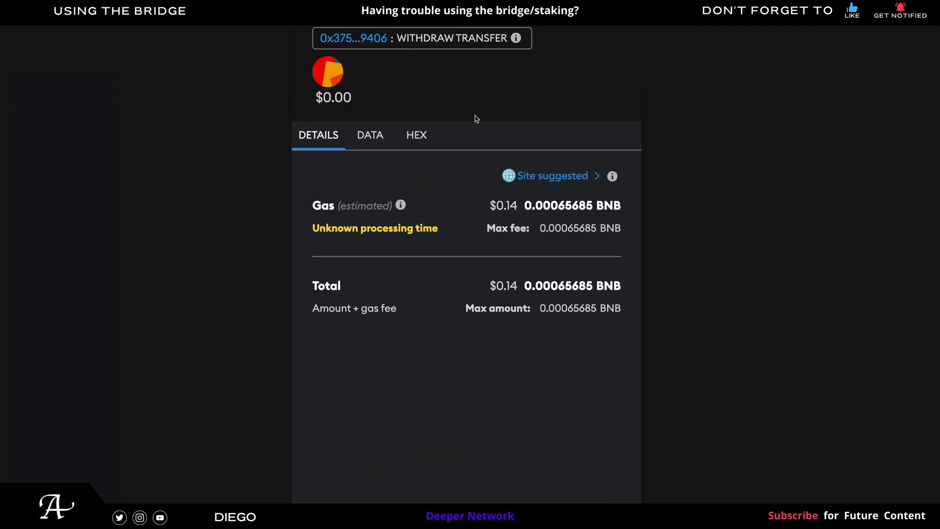
Switch the withdraw transfer's gas fee to Market (0.00078822 BNB) and confirm the transaction.
scroll(476, 119, up, 1)
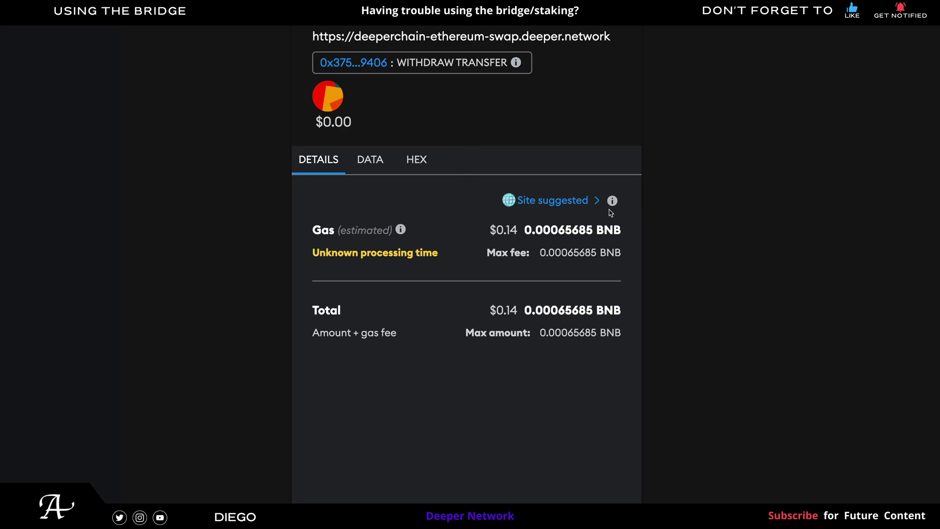
mouse_move(612, 205)
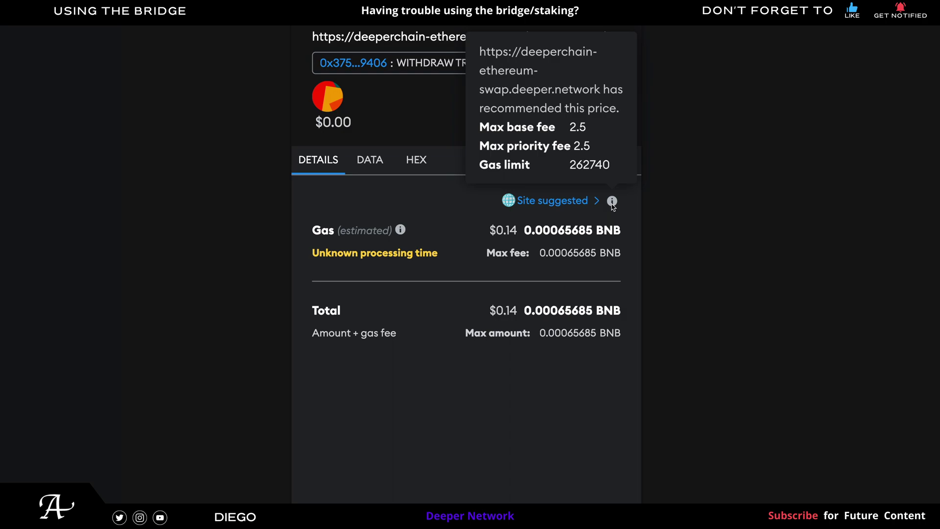
click(552, 204)
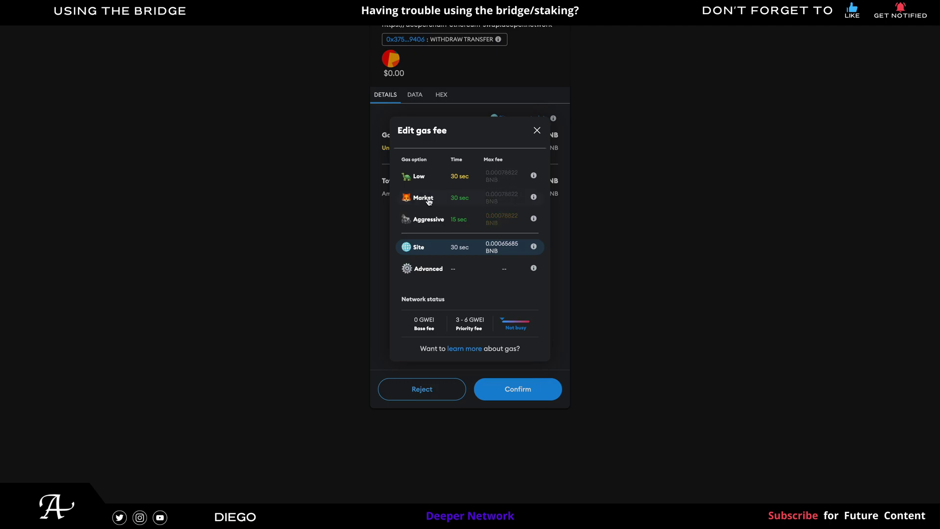
click(428, 200)
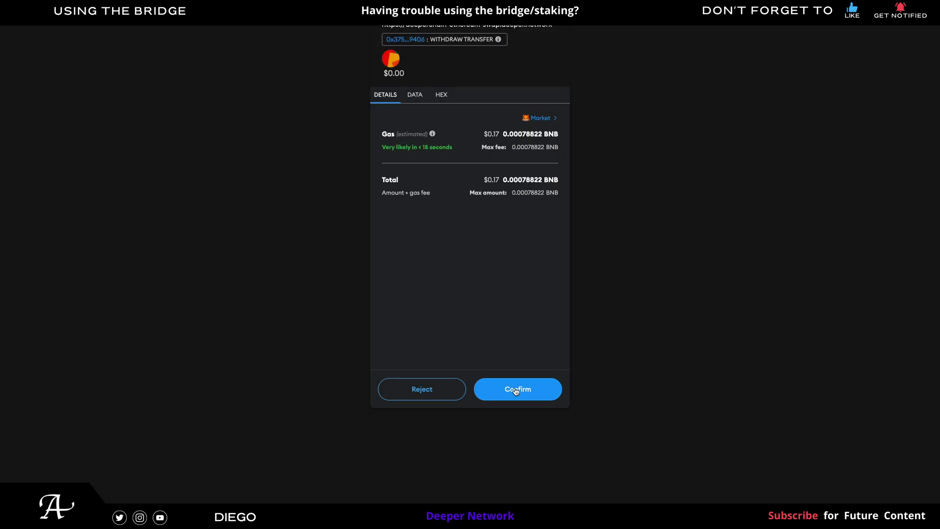
click(495, 392)
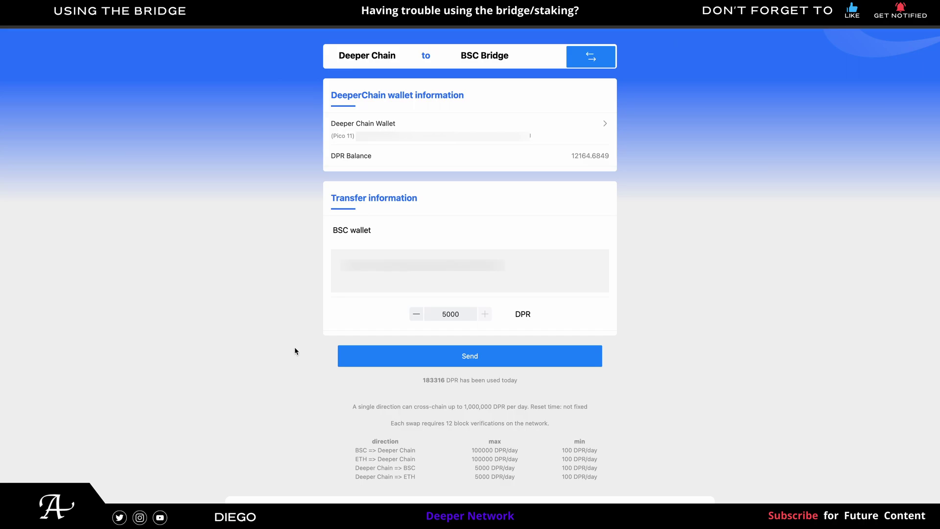
scroll(295, 349, down, 4)
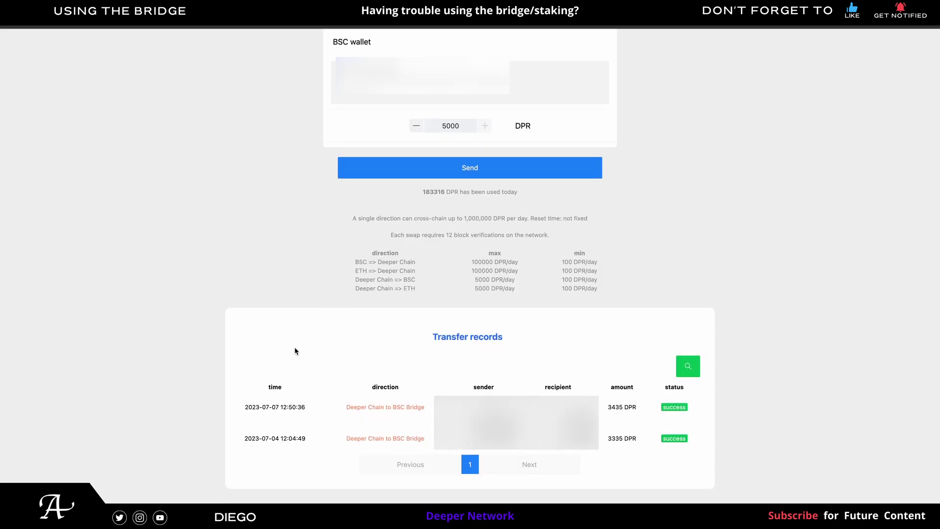
scroll(295, 351, up, 5)
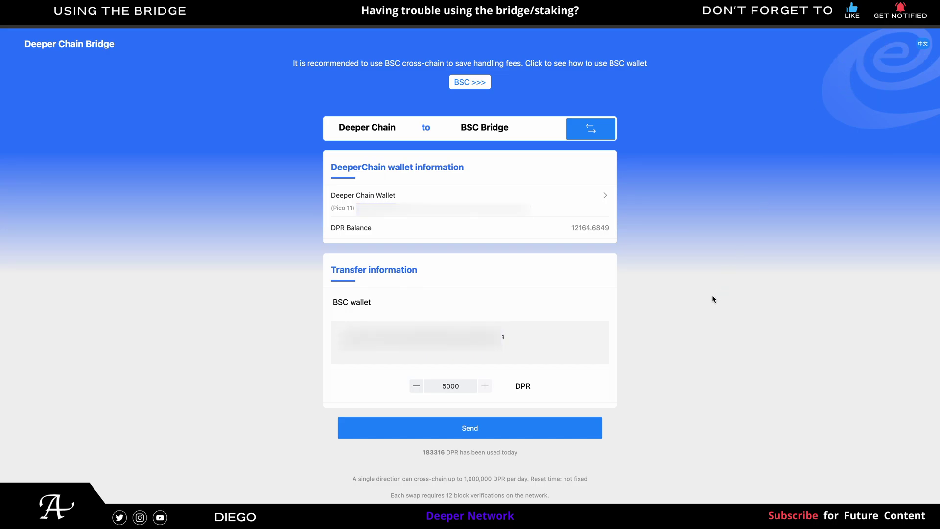
scroll(712, 298, down, 5)
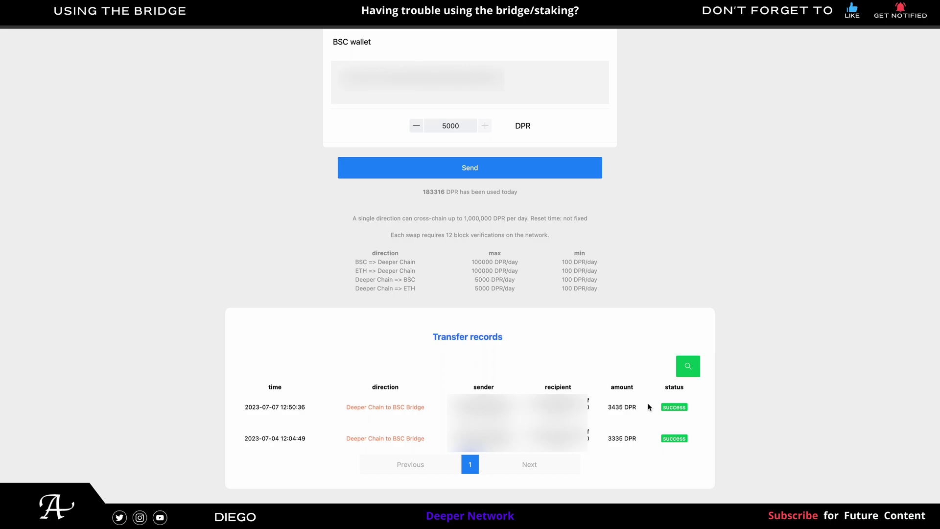
scroll(649, 407, up, 5)
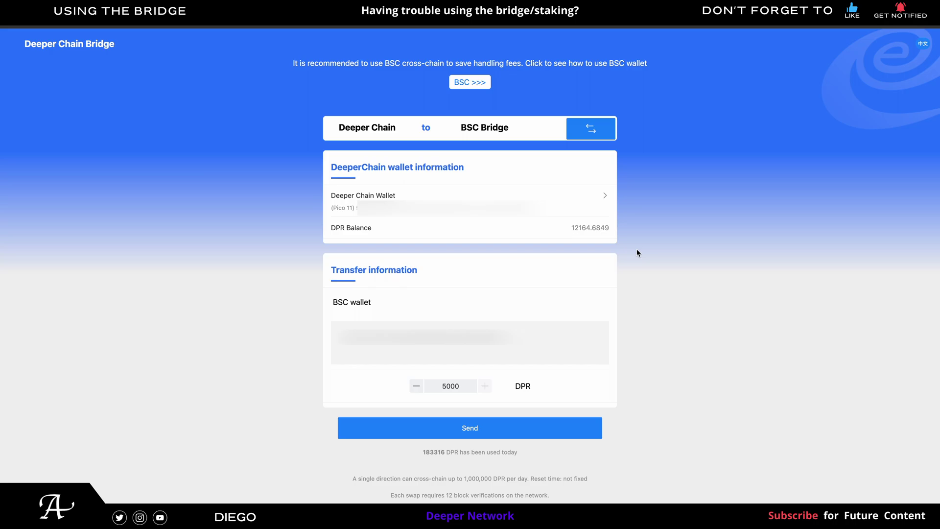
scroll(637, 252, down, 6)
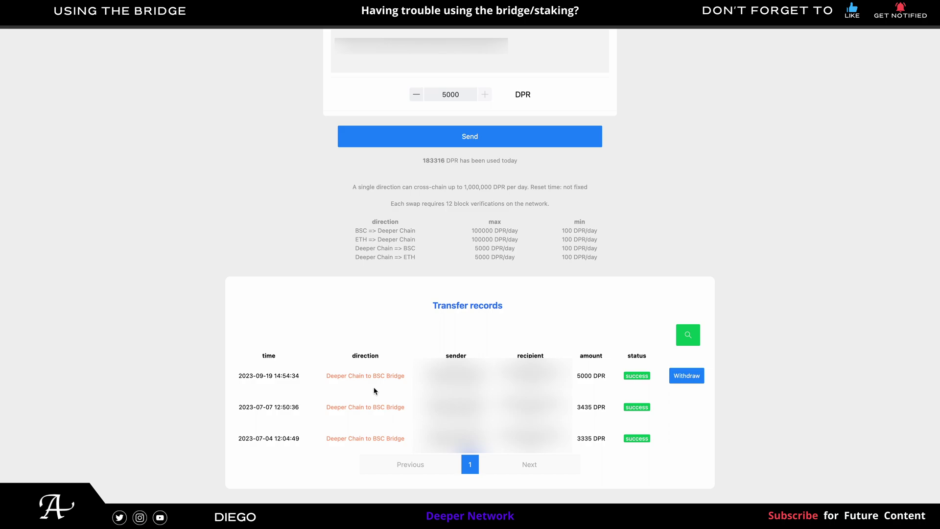
click(686, 376)
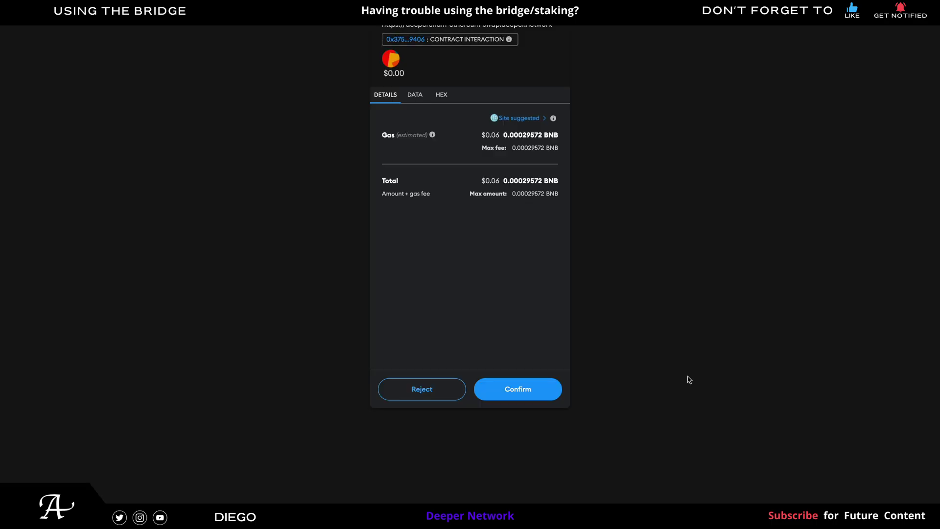
Switch the gas fee to Market (0.00035486 BNB) and confirm the withdrawal transaction.
click(515, 120)
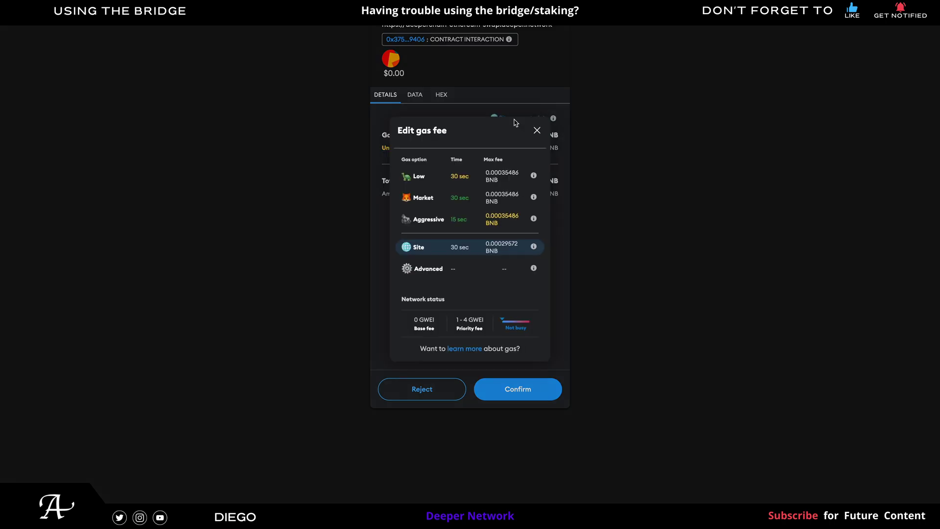
click(423, 198)
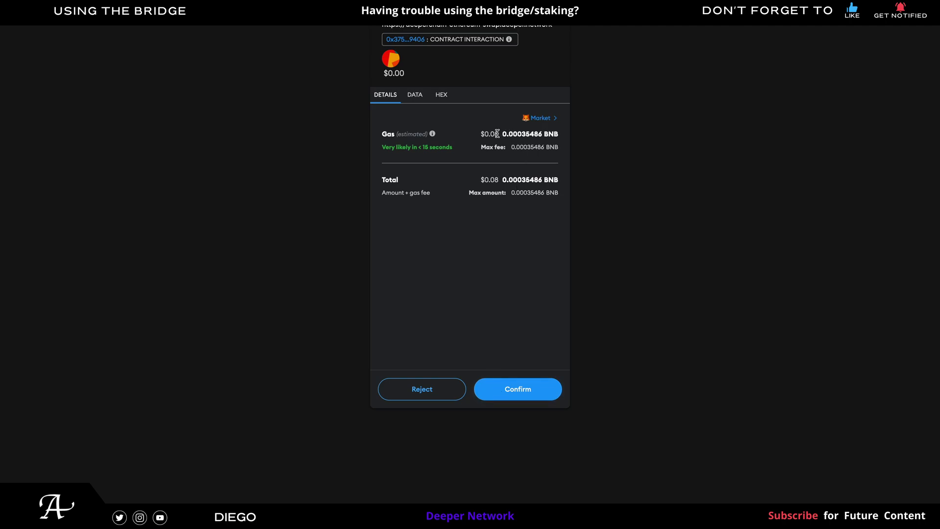
click(499, 395)
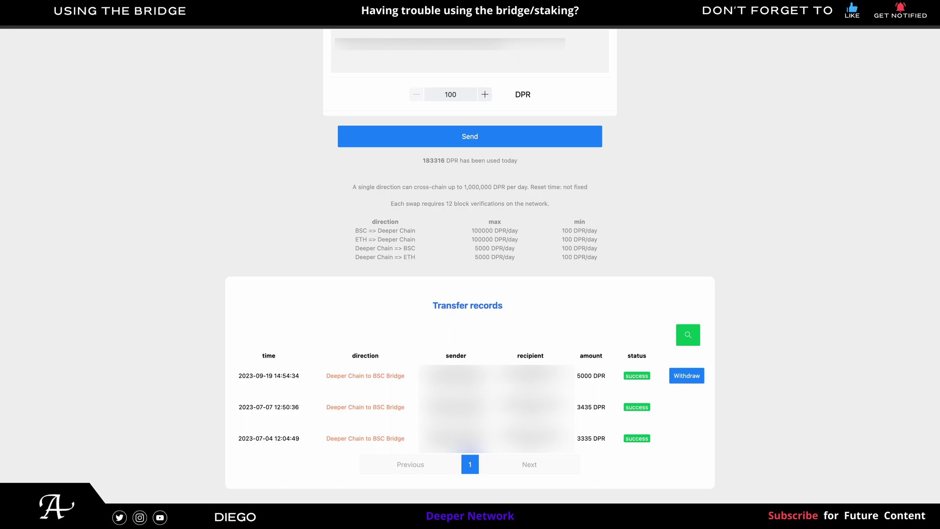
Open MetaMask's token list and view the DPR token showing 7371.8277 DPR.
key(alt+shift+m)
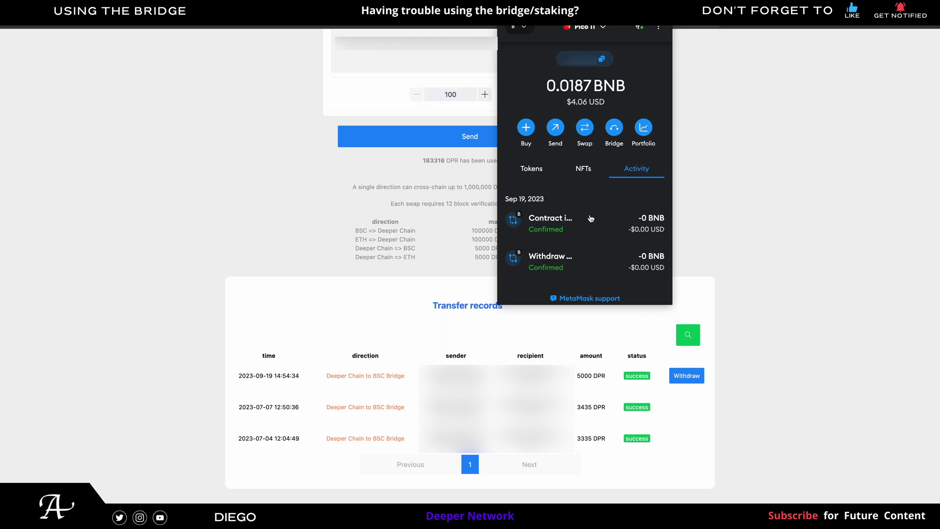
click(525, 169)
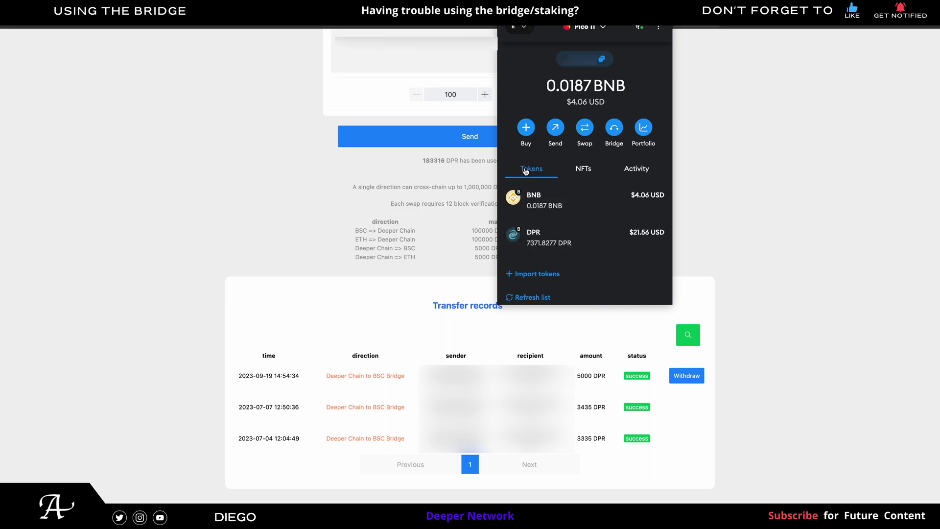
click(542, 241)
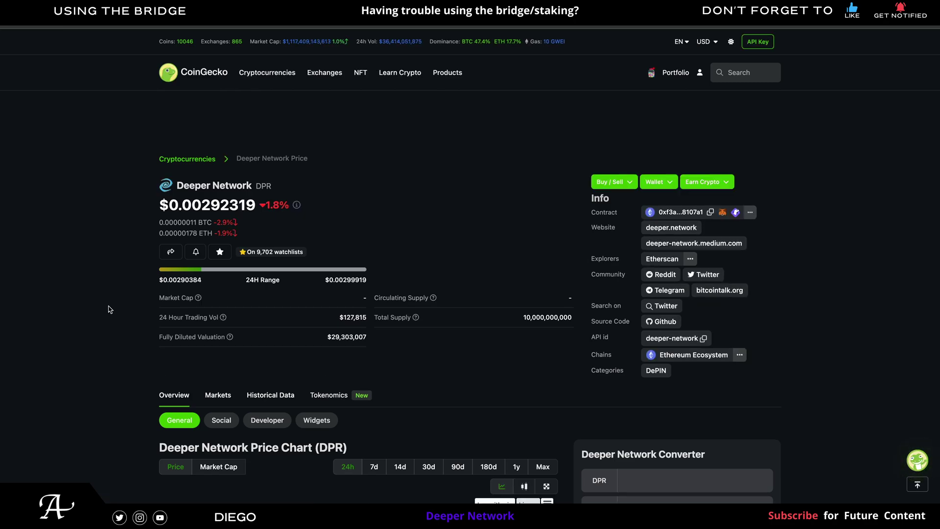
Enter 1 USD in the Deeper Network converter to get 342.1142661648991 DPR.
scroll(110, 309, down, 2)
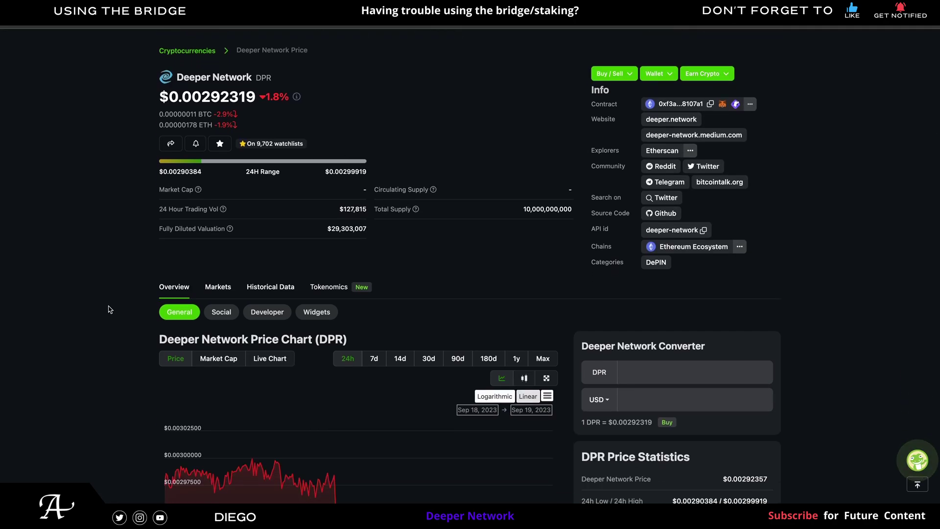
scroll(109, 309, down, 3)
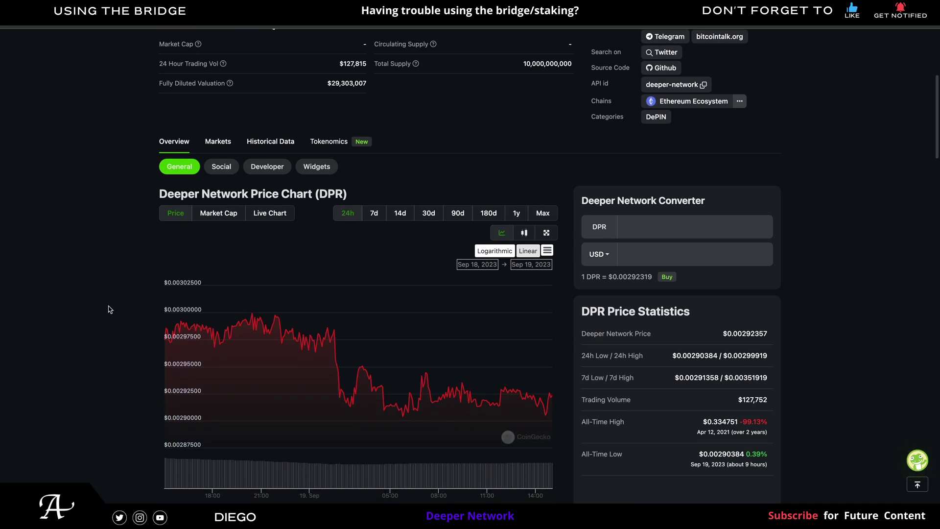
click(632, 257)
text(1)
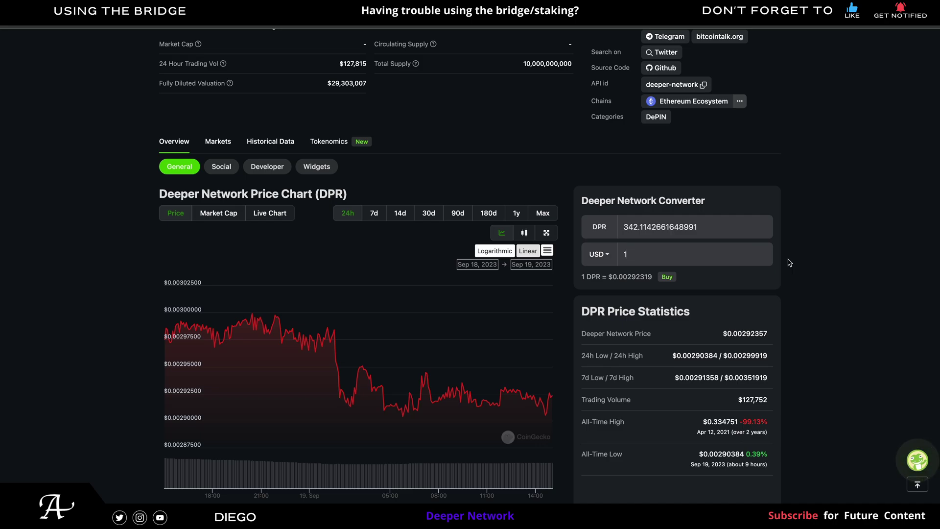
scroll(789, 263, up, 1)
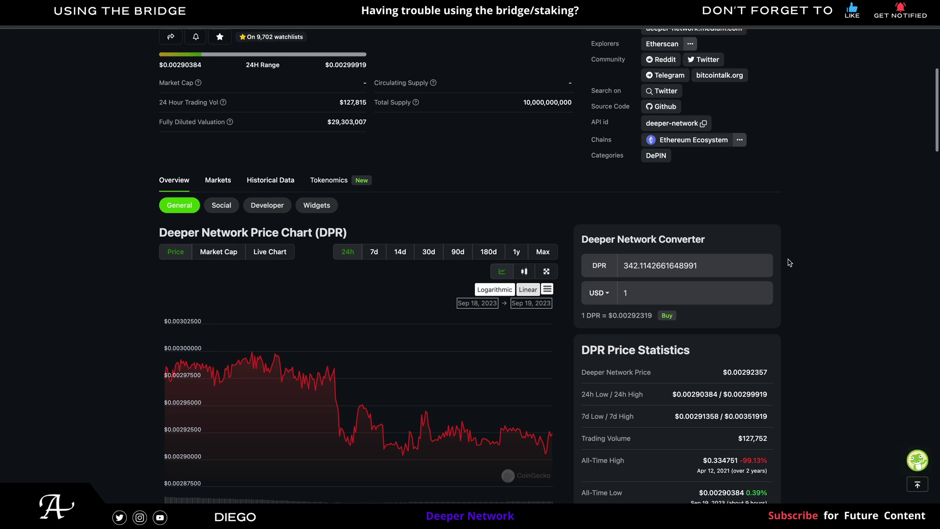
scroll(789, 263, up, 4)
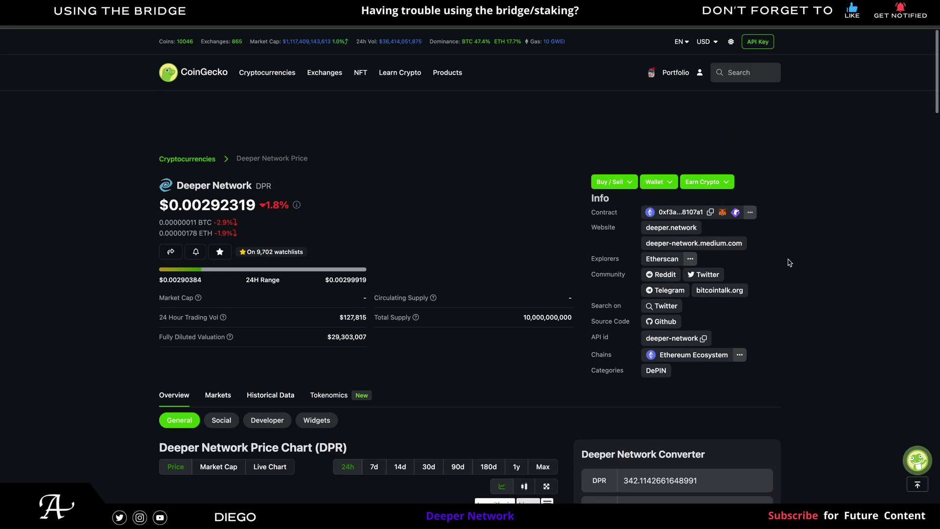